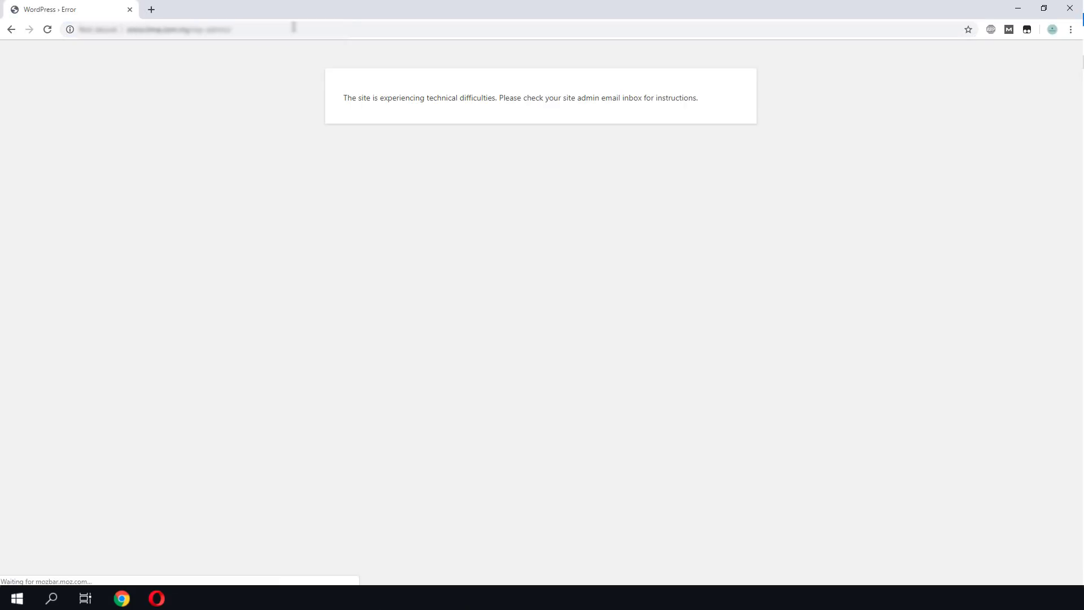
Reload the wp-admin page to recheck the technical difficulties error.
click(48, 31)
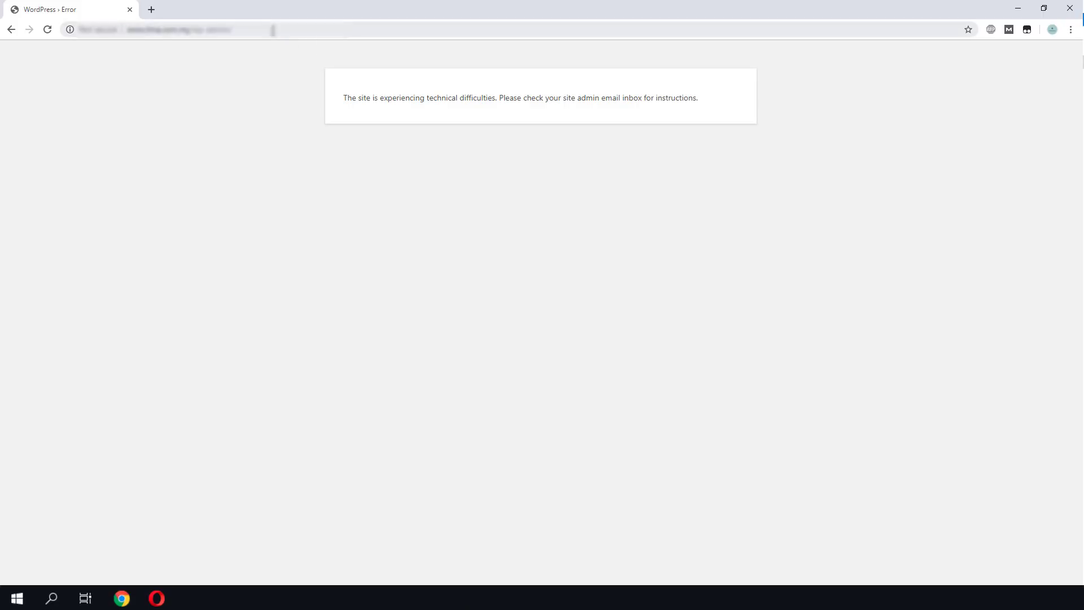
click(312, 28)
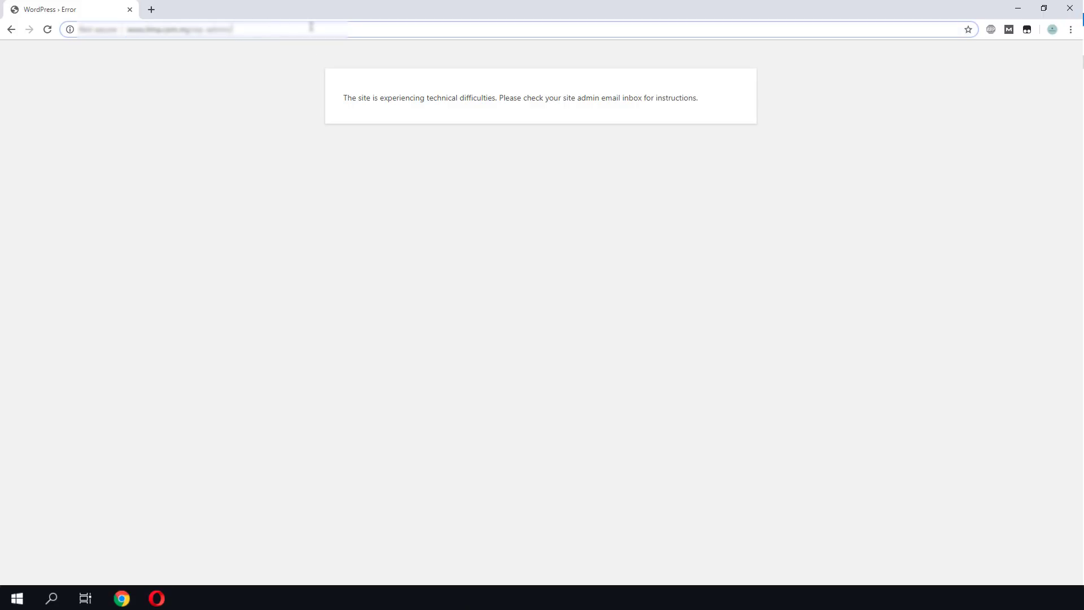
key(Return)
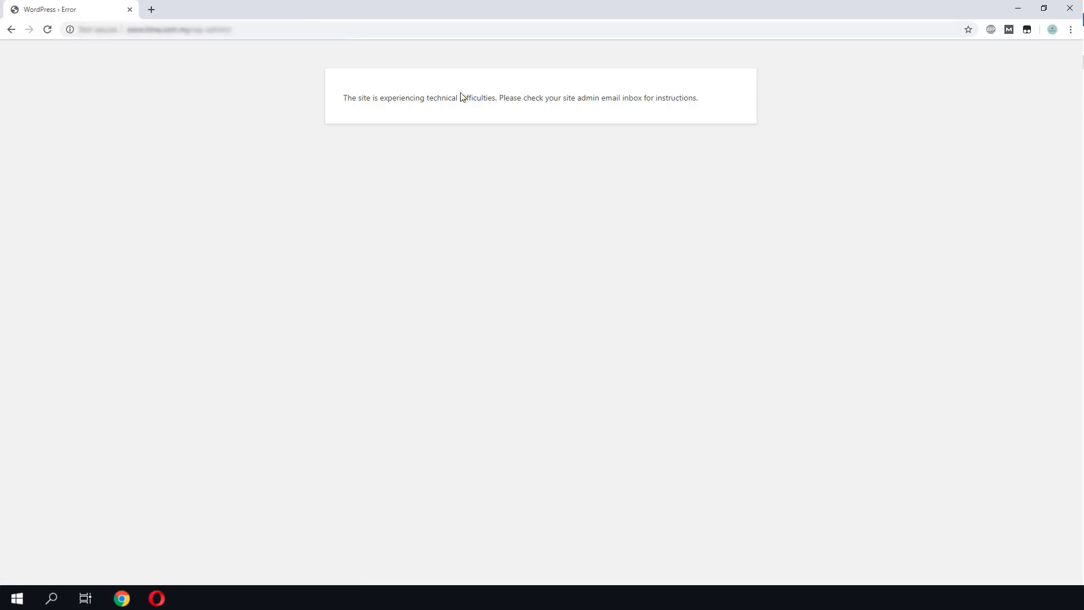
Remove /wp-admin from the address to load the site's public homepage.
double_click(213, 29)
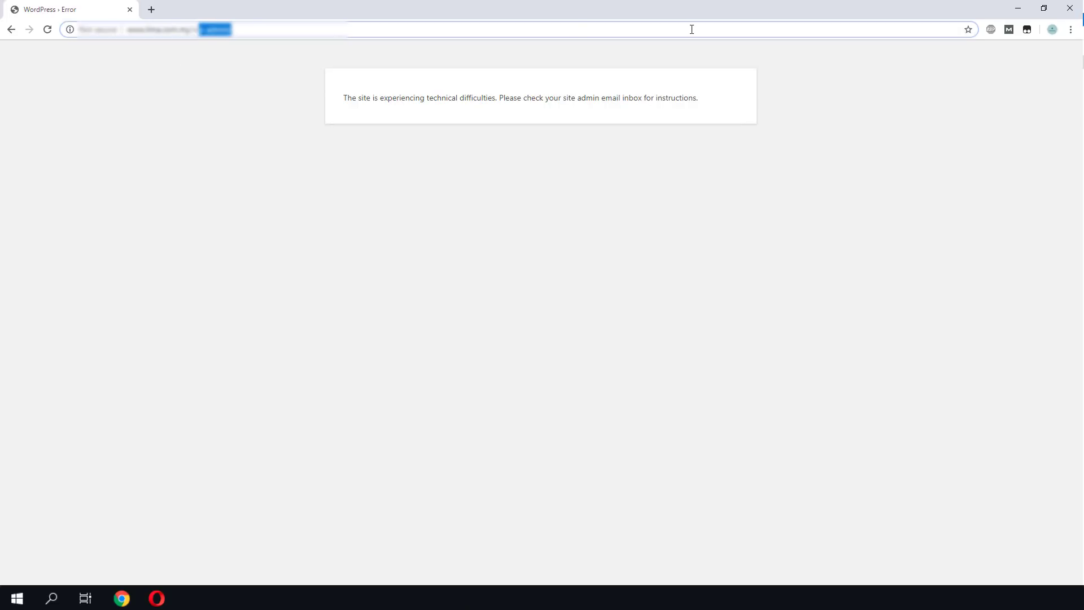
key(BackSpace)
key(BackSpace)
key(Return)
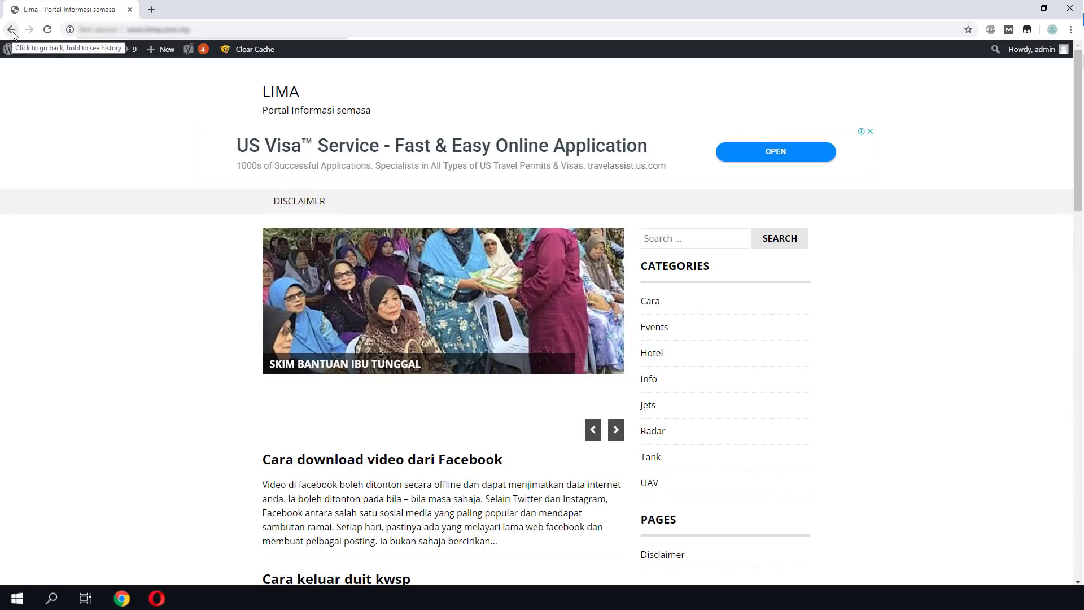
Return to the admin error page, then enter the cPanel password and log in.
click(12, 32)
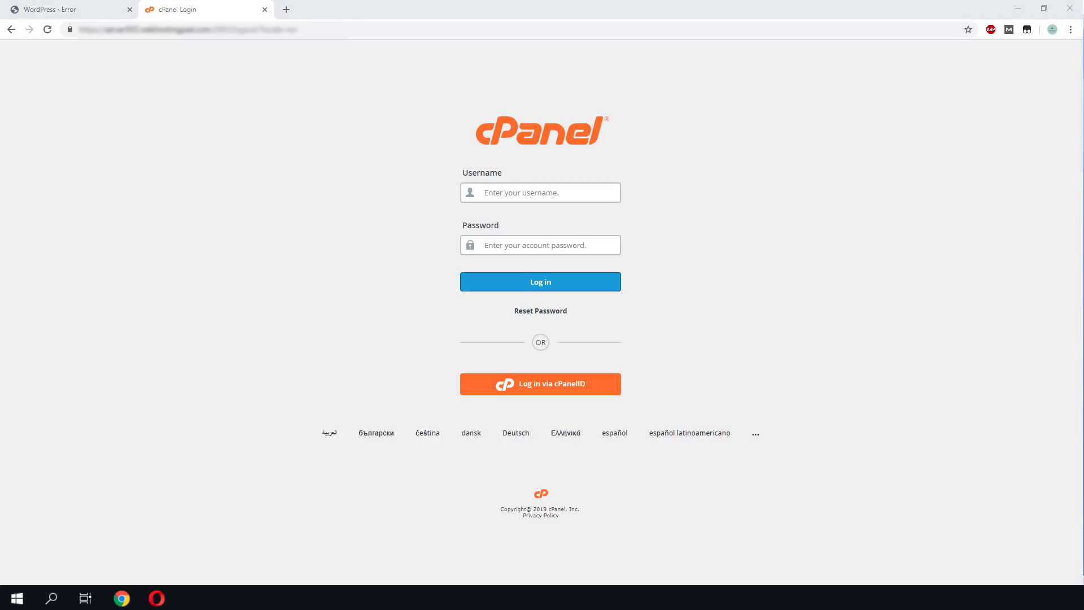
text(limacomm)
click(498, 245)
text(**********)
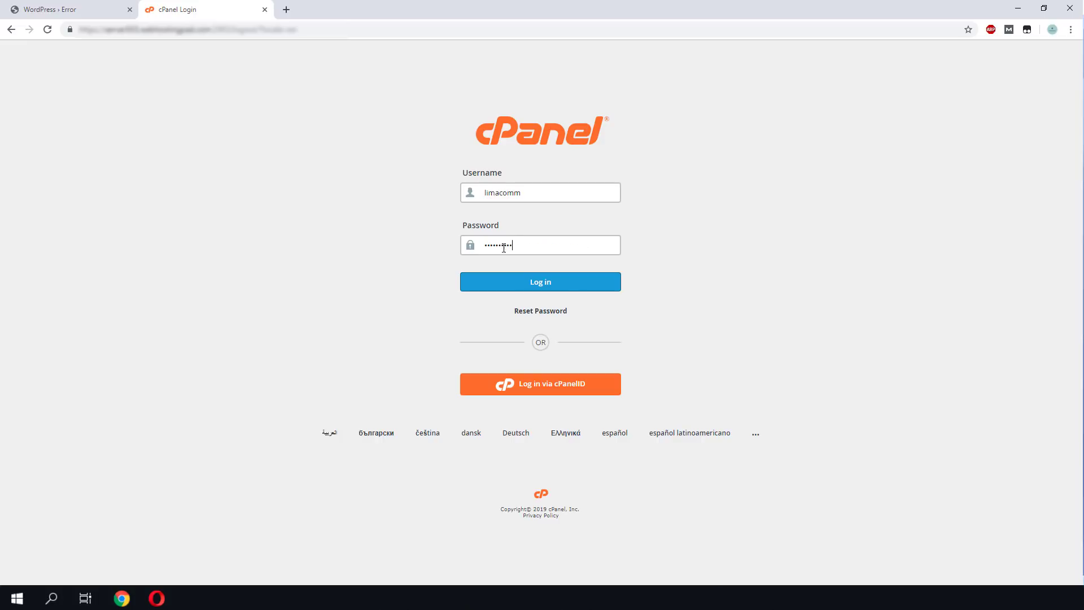
click(559, 287)
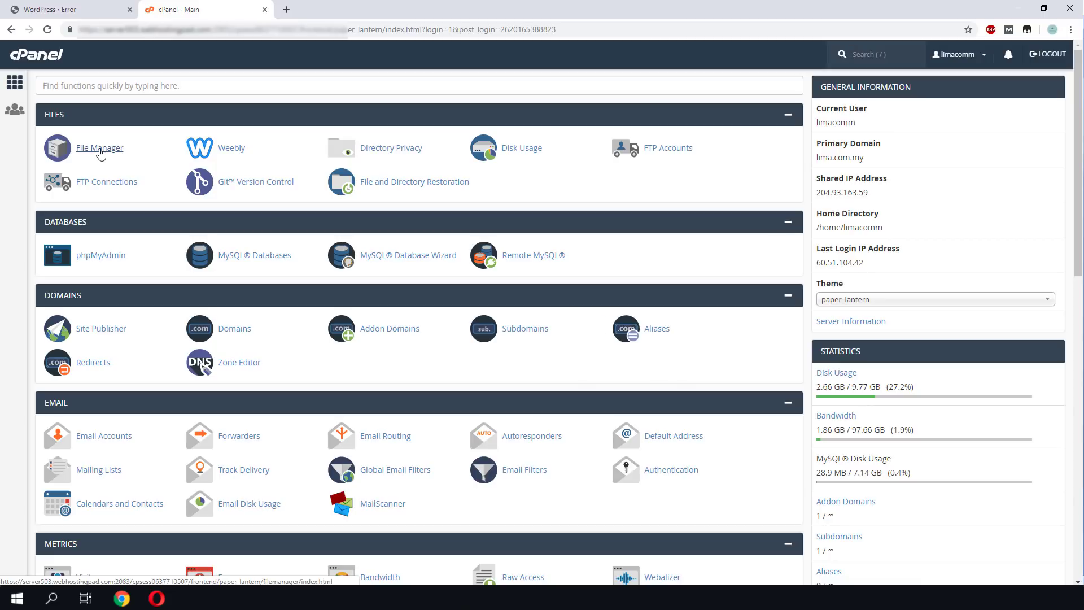
Launch File Manager from the Files section of the cPanel dashboard.
click(100, 149)
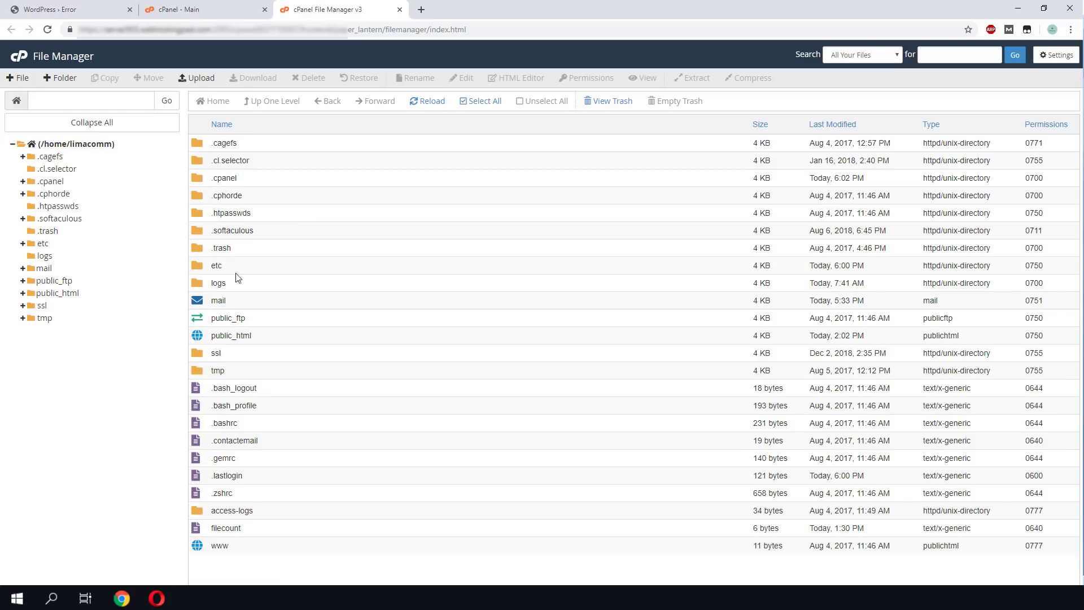
Browse to public_html/wp-content/plugins, sort by Last Modified, and select the amp folder.
double_click(198, 336)
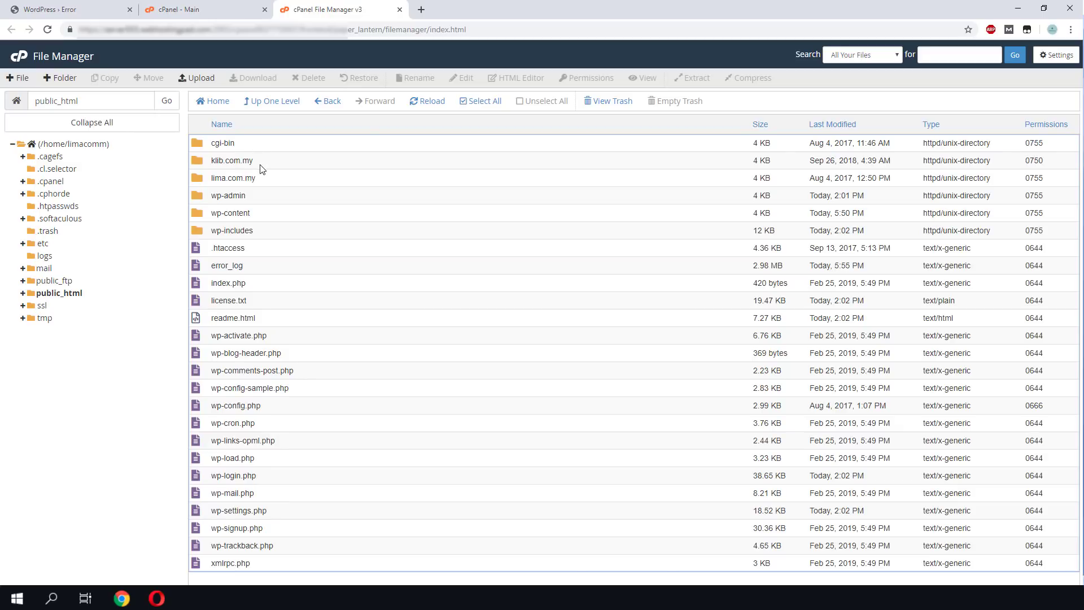
click(214, 214)
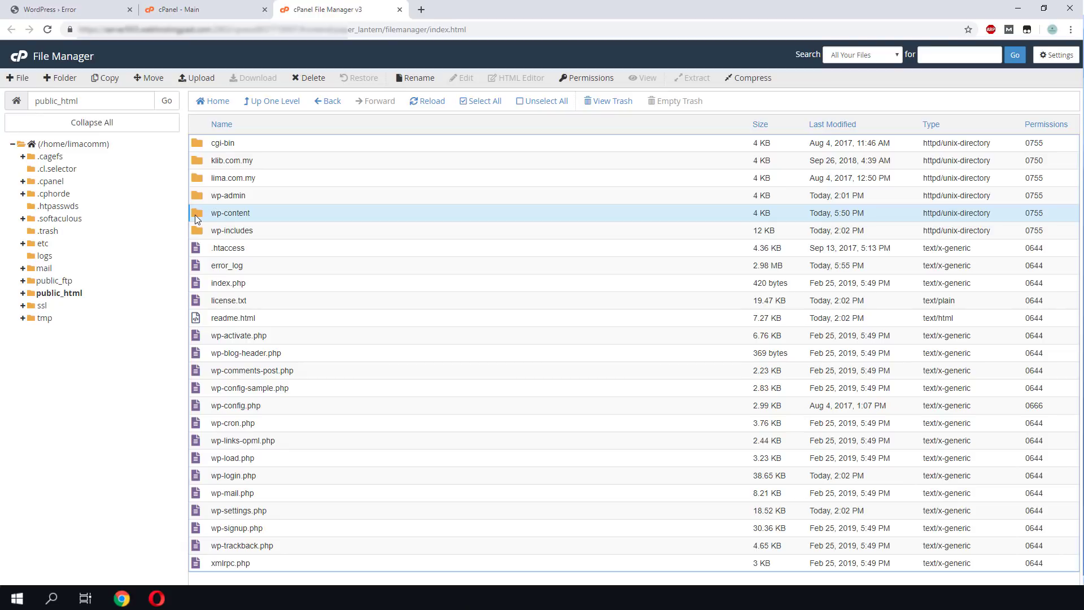
double_click(195, 214)
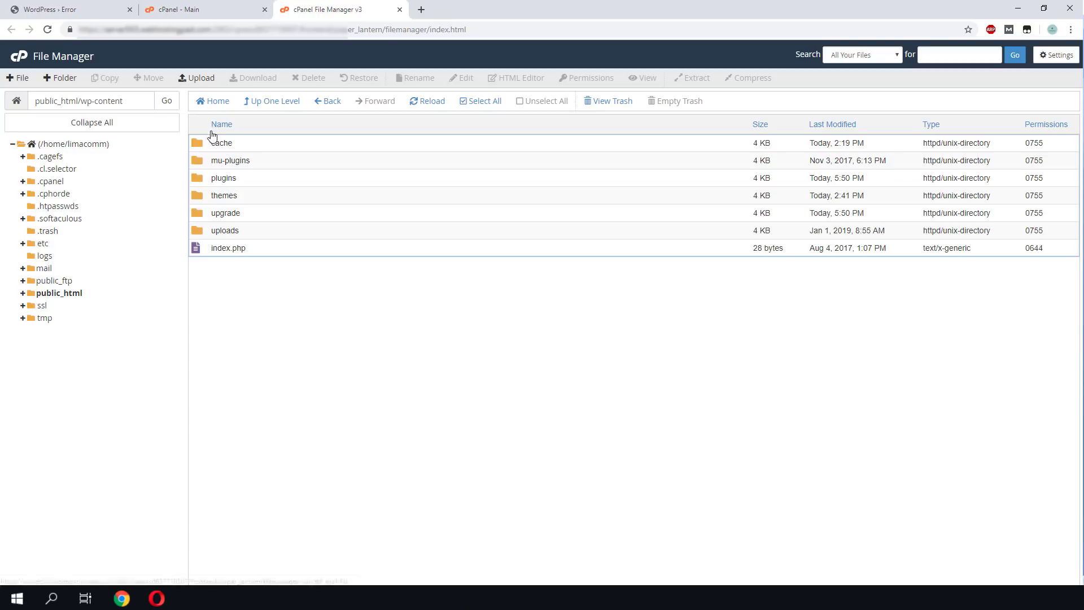
click(197, 183)
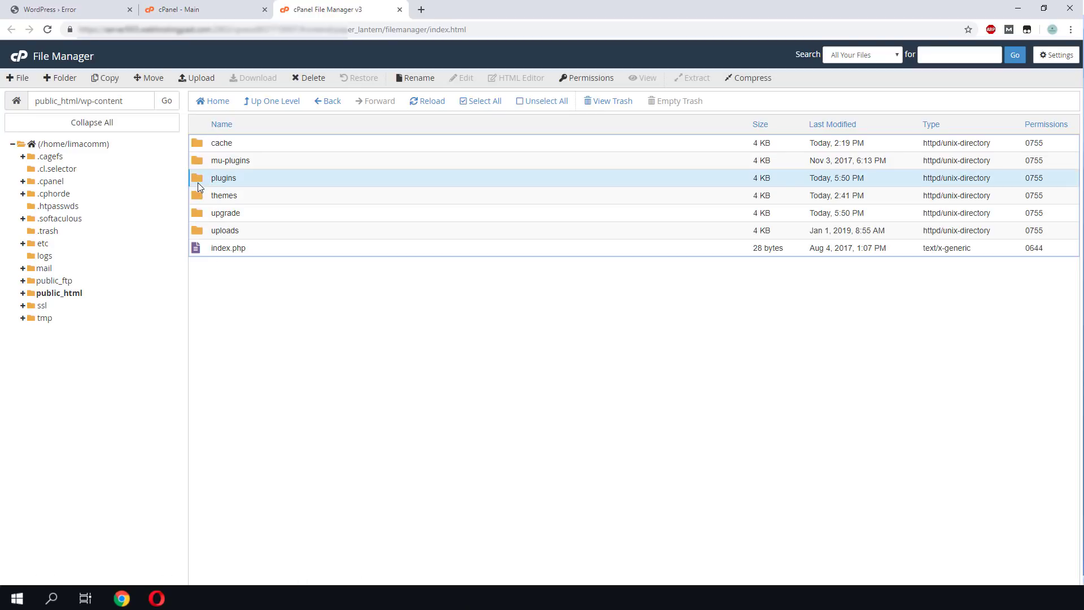
double_click(198, 182)
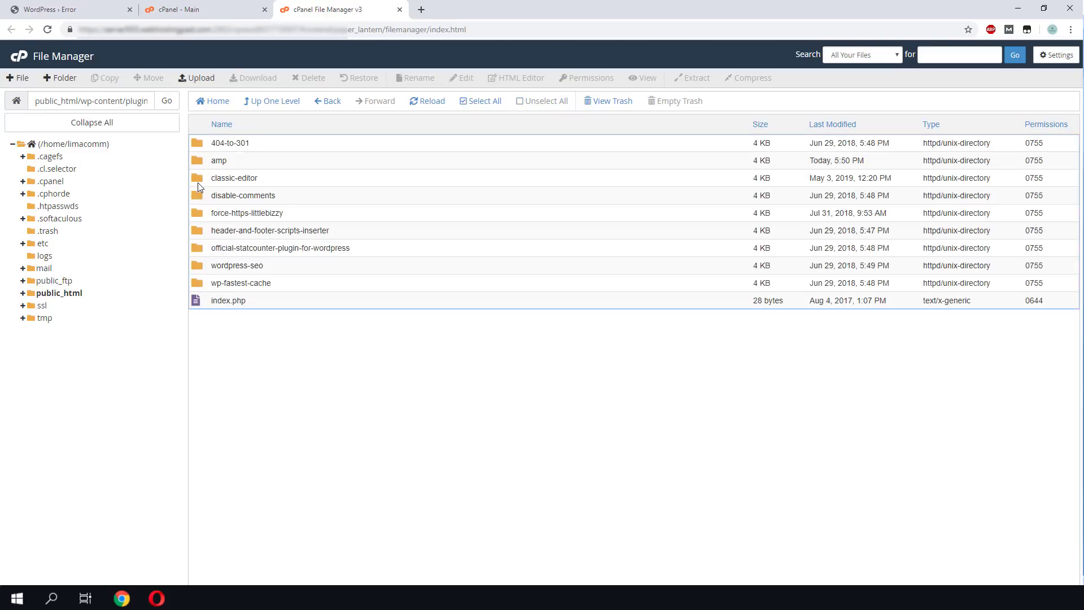
click(852, 129)
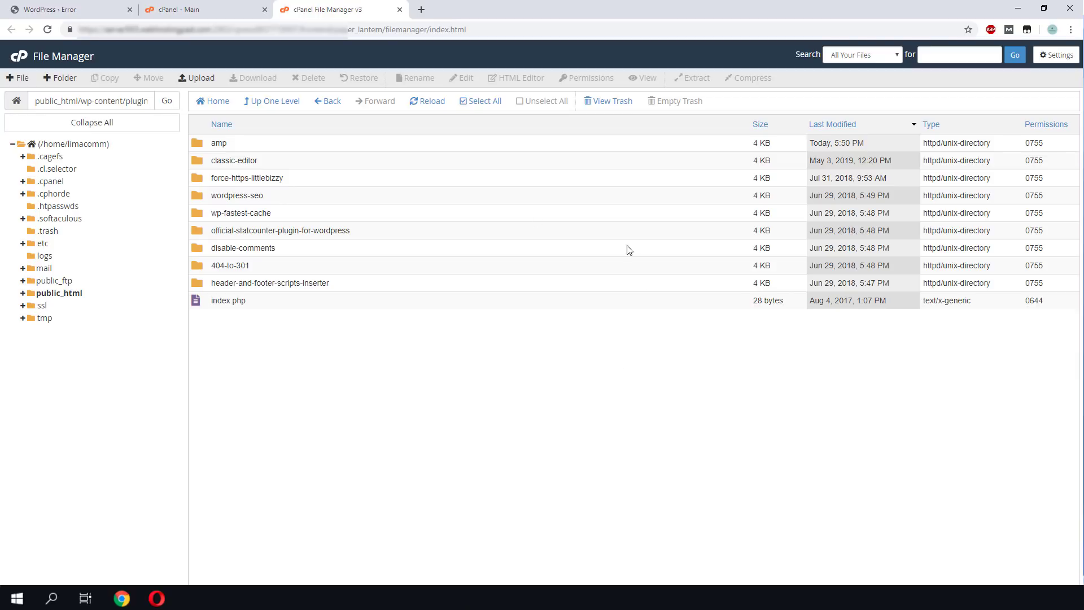
click(841, 142)
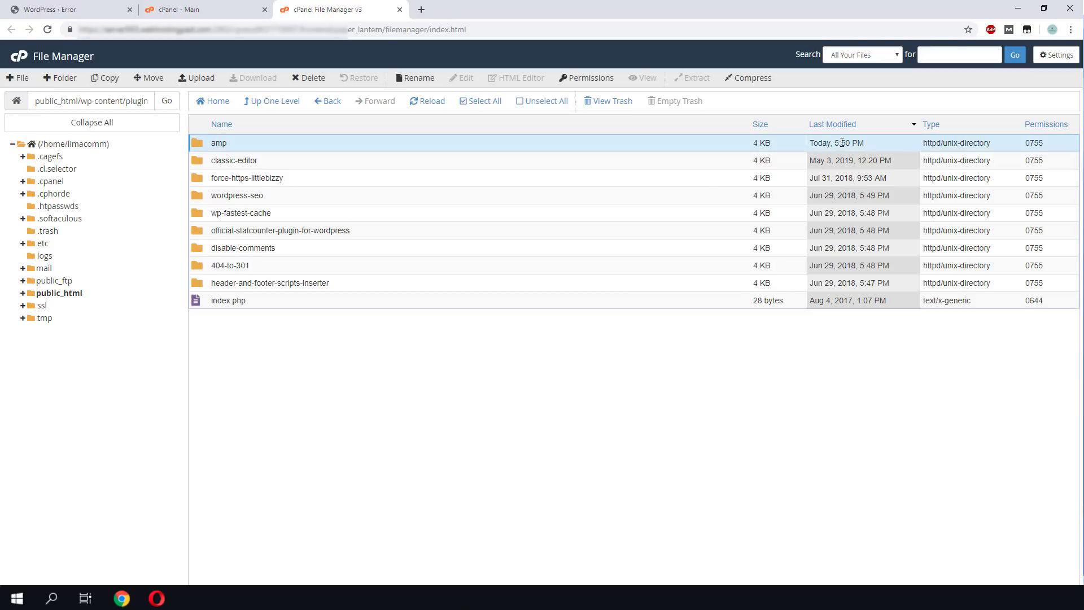
Rename the amp plugin folder to amp-temp.
right_click(265, 143)
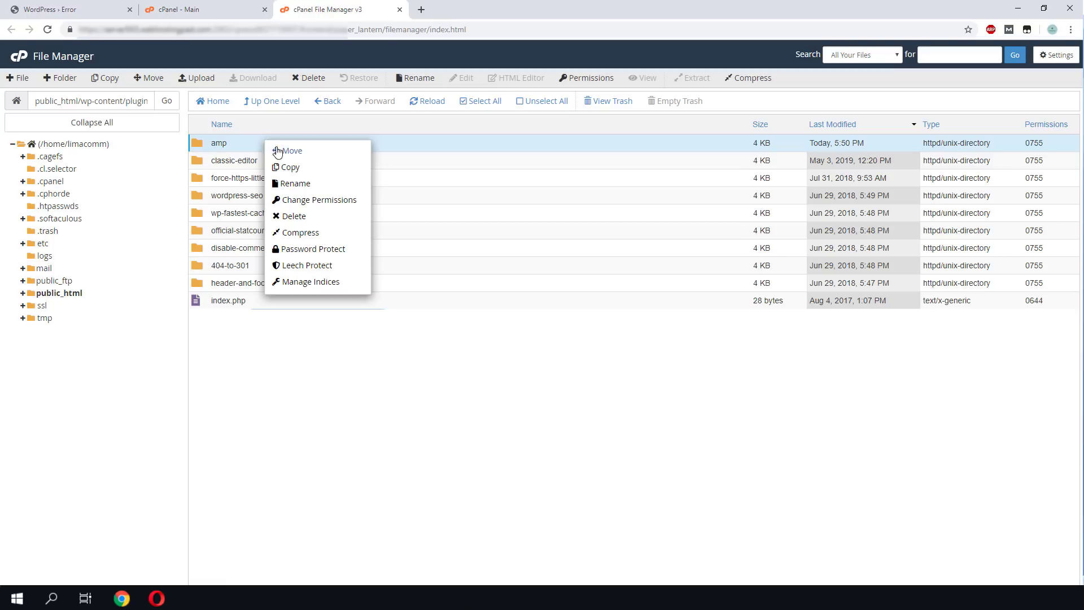
click(297, 183)
text(amp-temp)
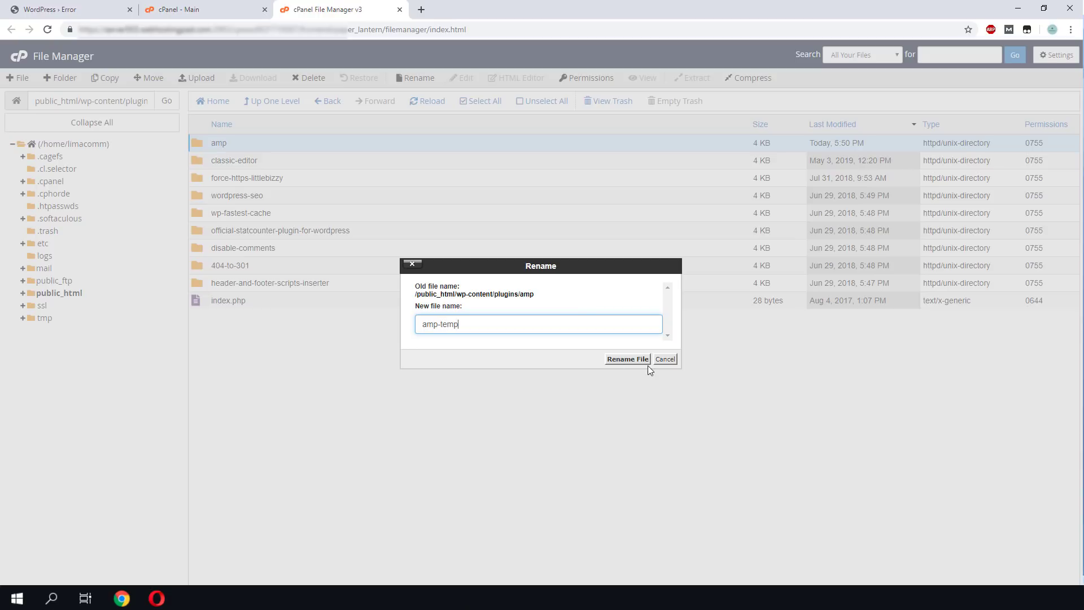
click(648, 365)
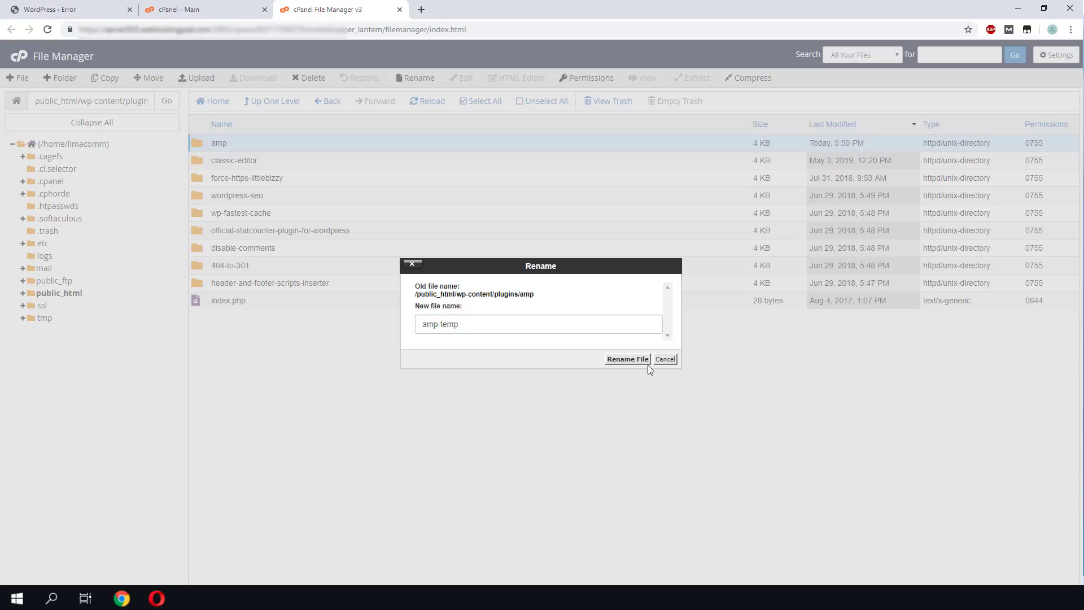
key(ctrl+a)
click(621, 361)
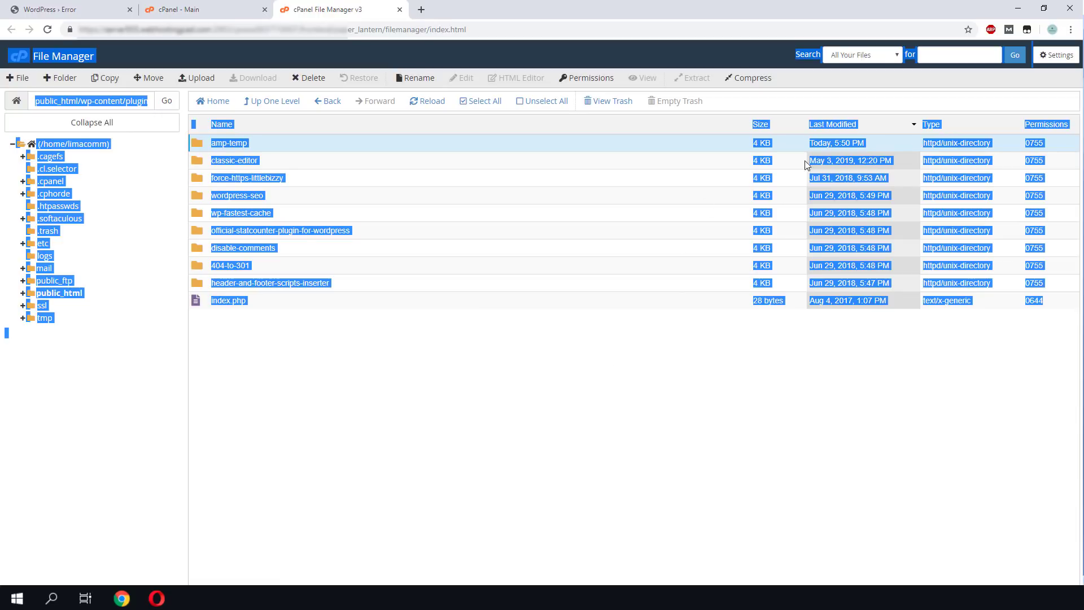
Refresh the plugins listing and return to the WordPress error tab.
click(743, 266)
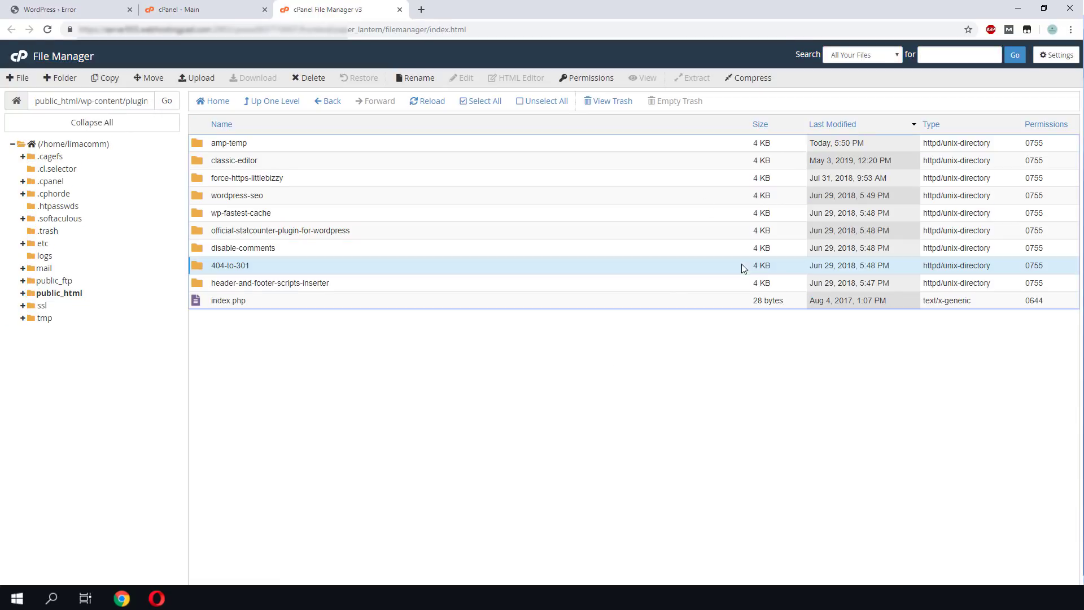
click(421, 101)
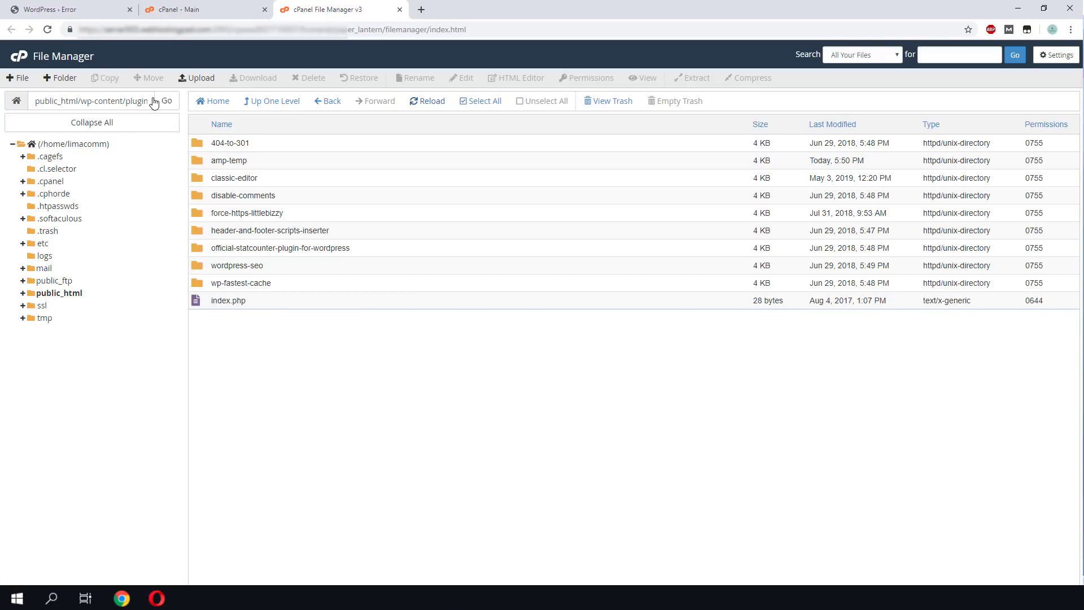
click(66, 12)
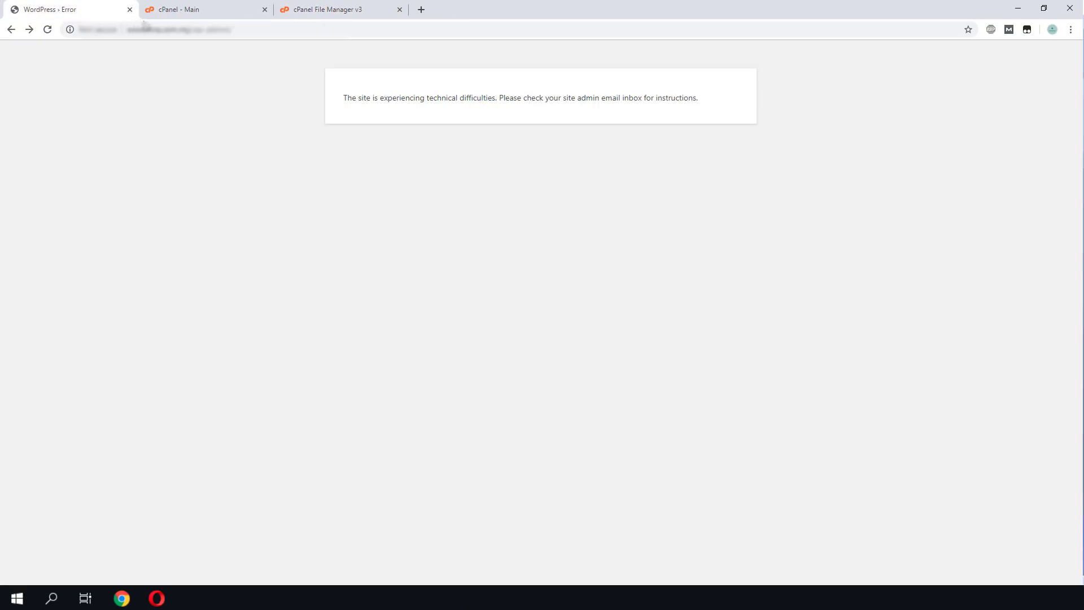
Reload WordPress admin to confirm the dashboard works, then view Installed Plugins.
click(47, 30)
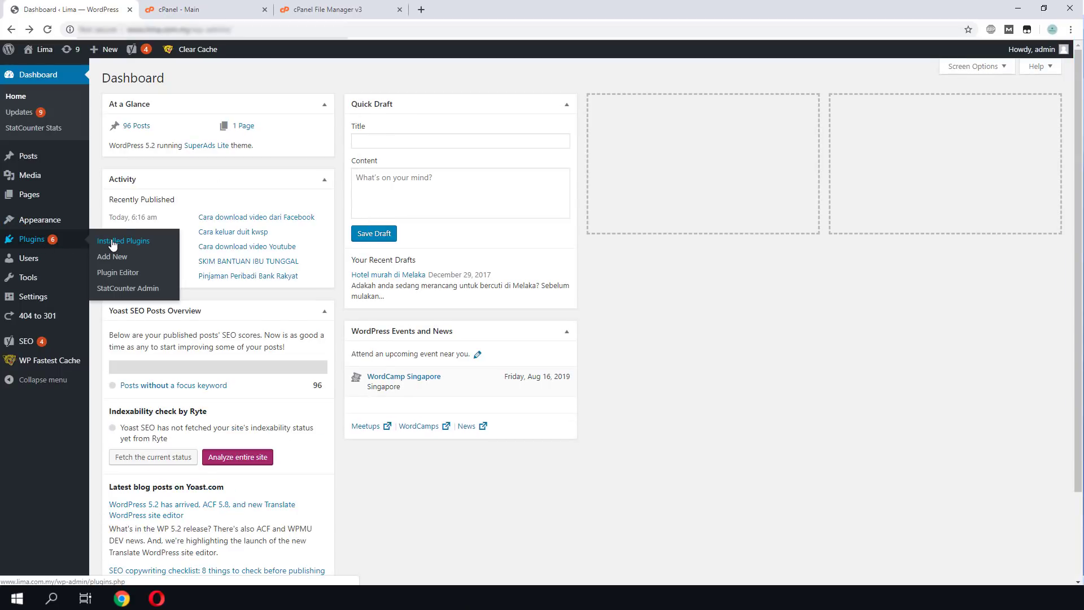
click(113, 245)
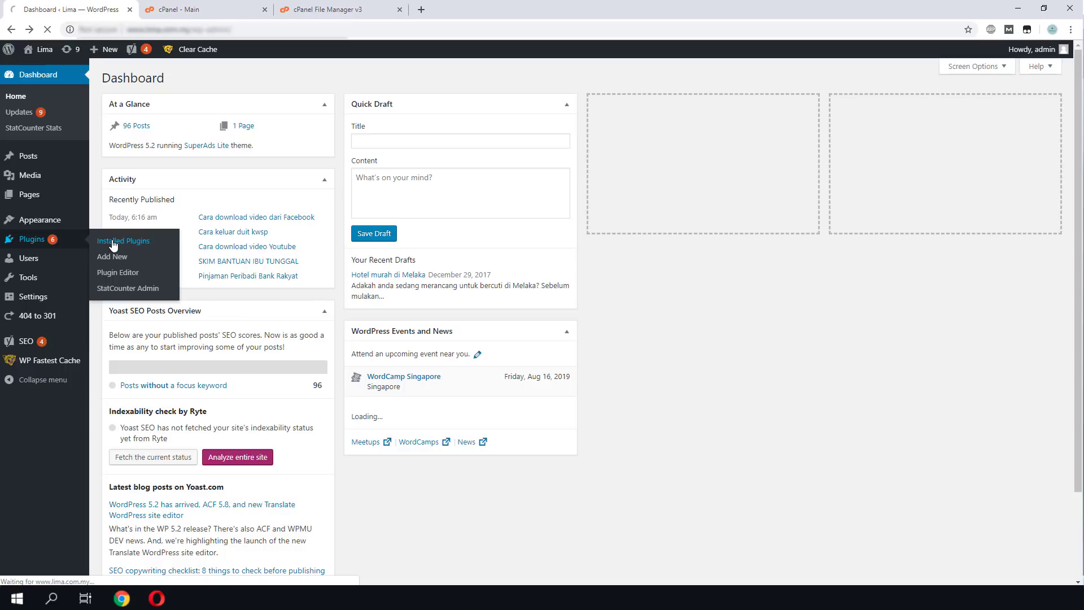